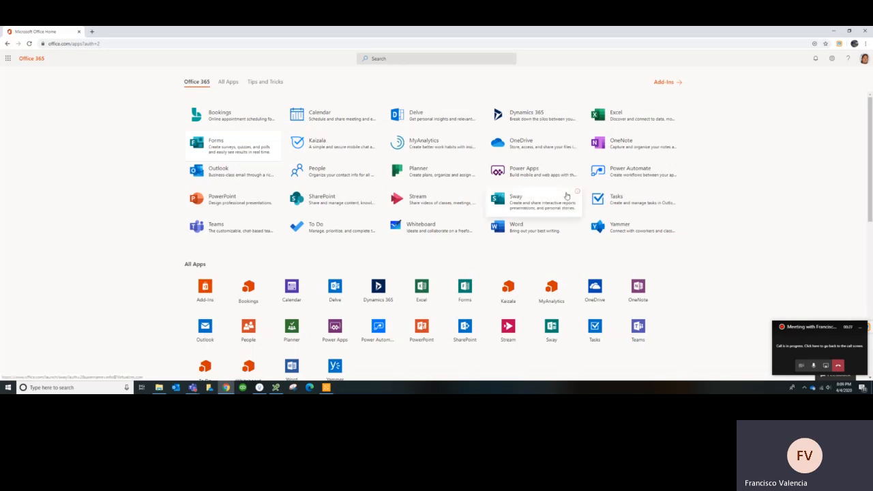
# Step: Go to office.com and open the full list of Office 365 apps
pyautogui.scroll(-4, 334, 209)
pyautogui.scroll(4, 351, 211)
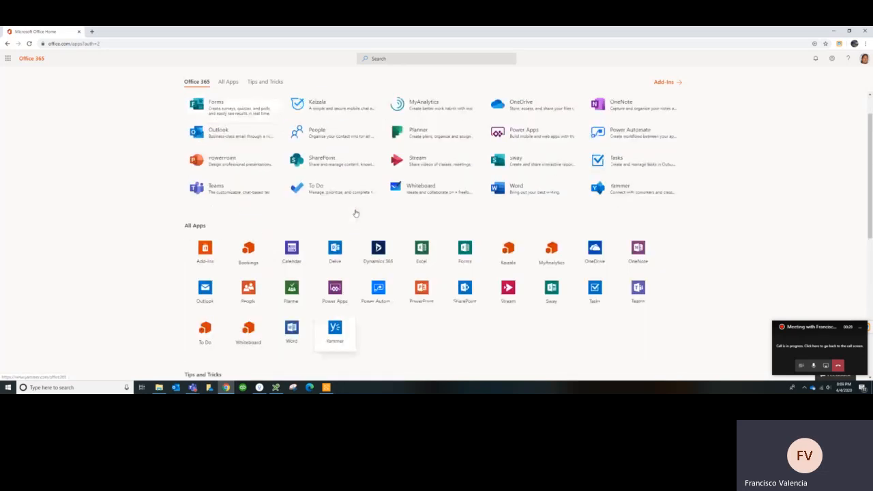
pyautogui.click(199, 84)
pyautogui.click(83, 43)
pyautogui.write('office.com')
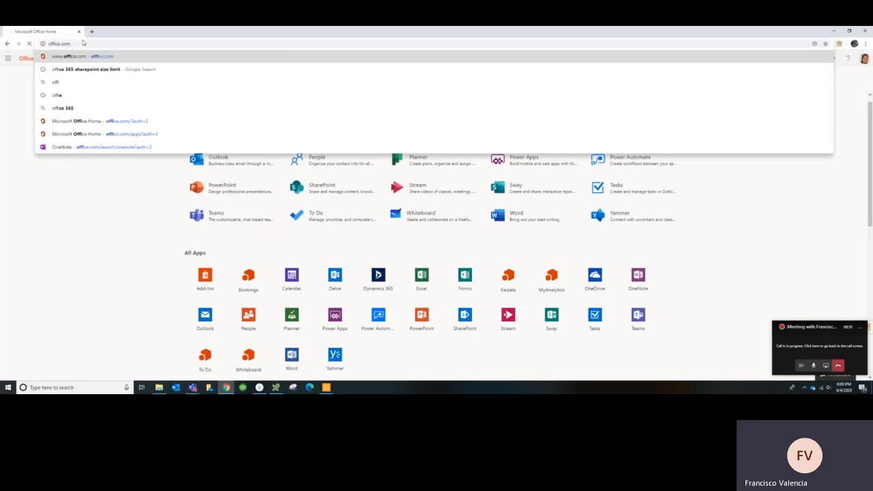
pyautogui.press('Return')
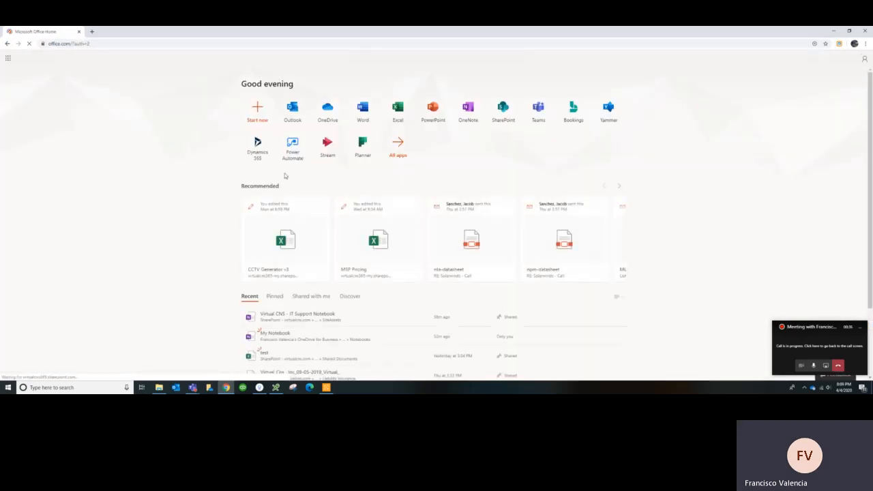
pyautogui.click(397, 149)
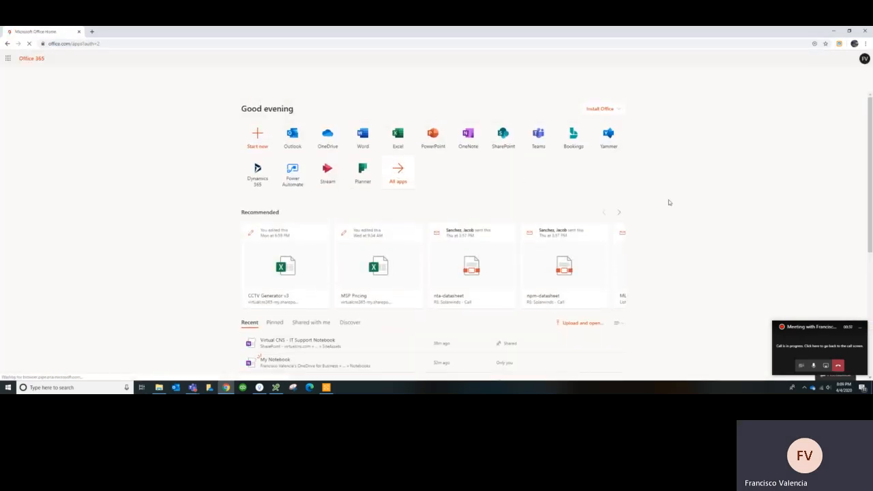
pyautogui.click(227, 82)
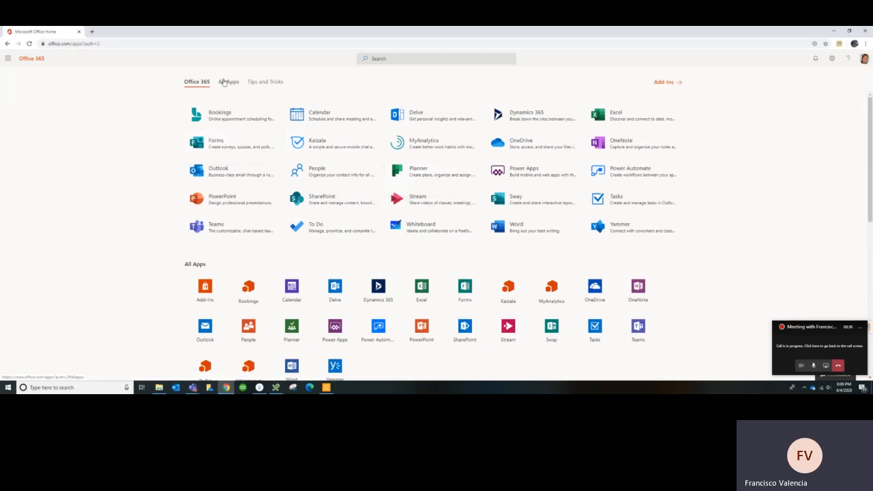
pyautogui.scroll(3, 353, 204)
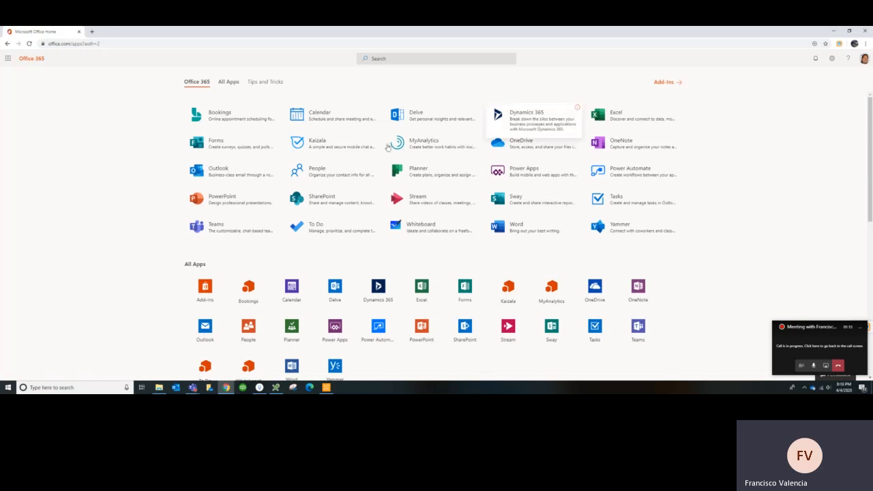
# Step: Open Forms in a separate browser tab and create a new blank form
pyautogui.rightClick(226, 142)
pyautogui.click(243, 146)
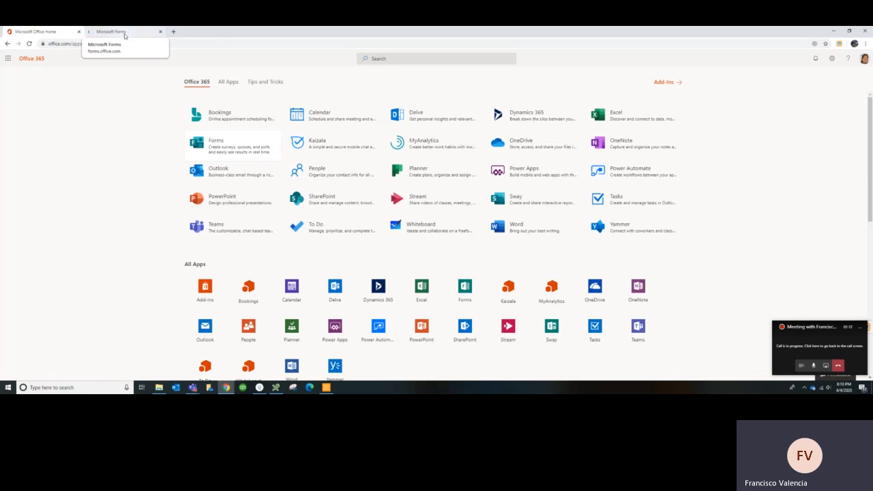
pyautogui.click(124, 33)
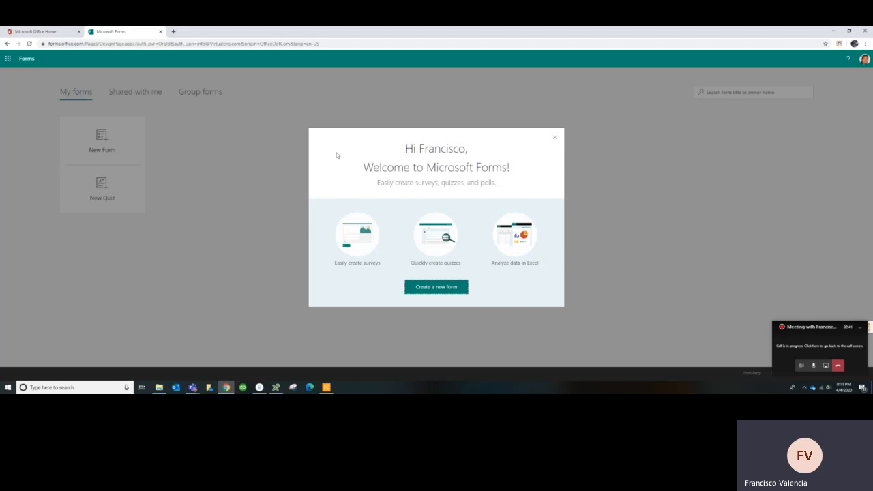
pyautogui.click(431, 285)
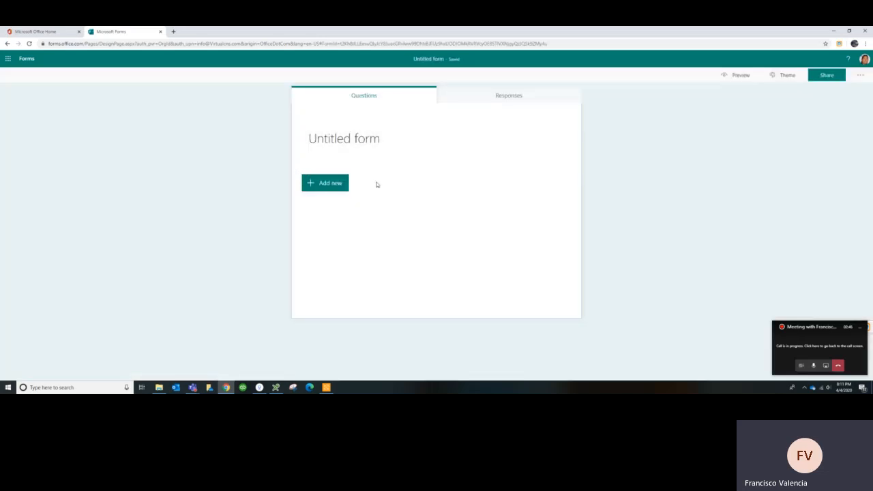
# Step: Title the form "New Lead" and describe it as "Forms related to new leads or new clients"
pyautogui.click(341, 185)
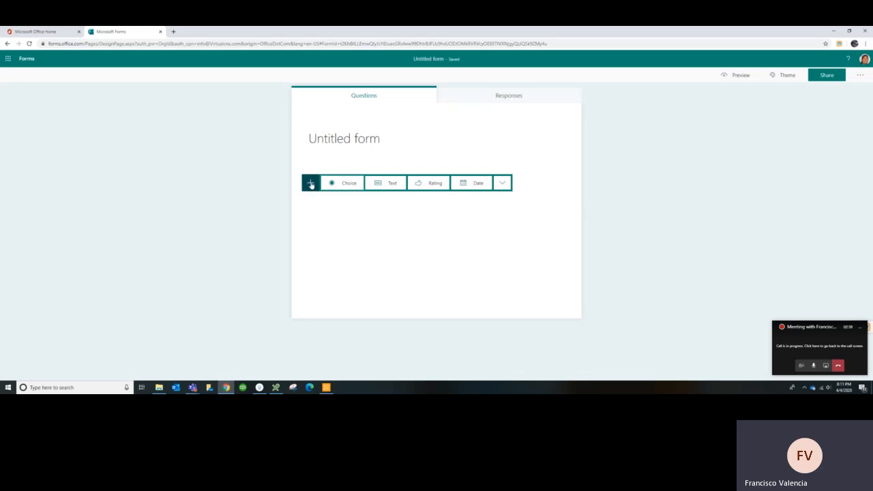
pyautogui.click(345, 140)
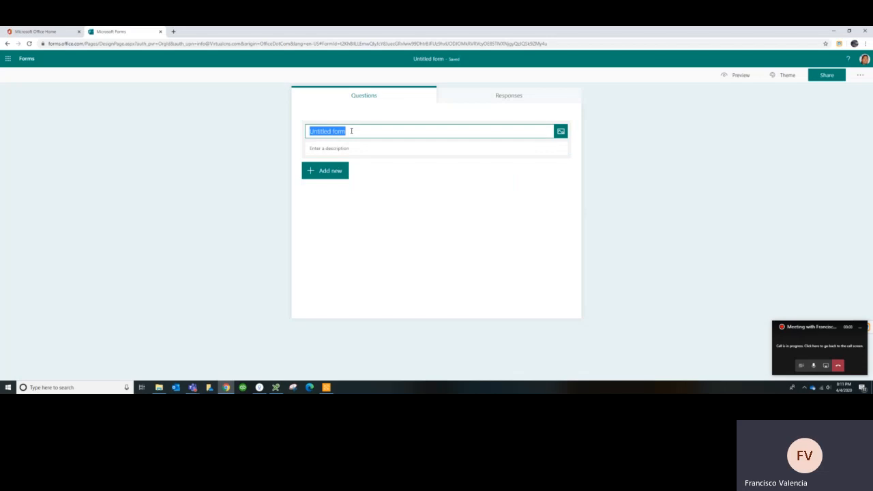
pyautogui.write('New Lead')
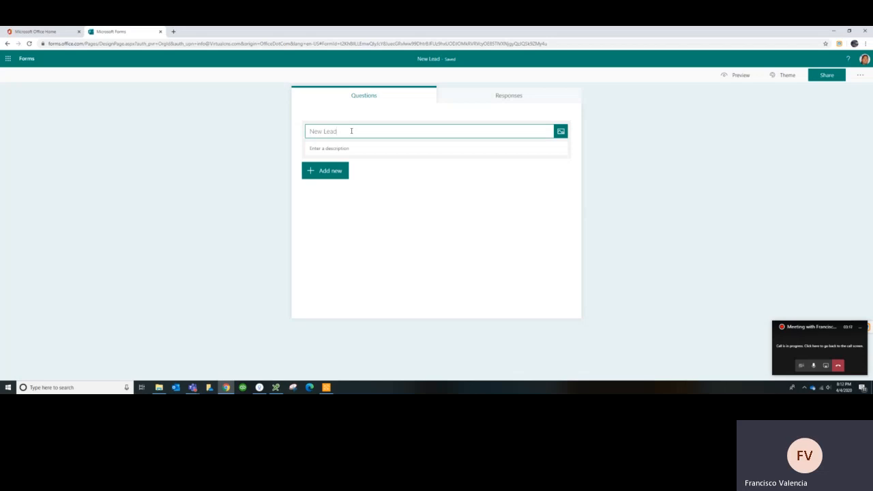
pyautogui.click(350, 148)
pyautogui.write('Iorms related to')
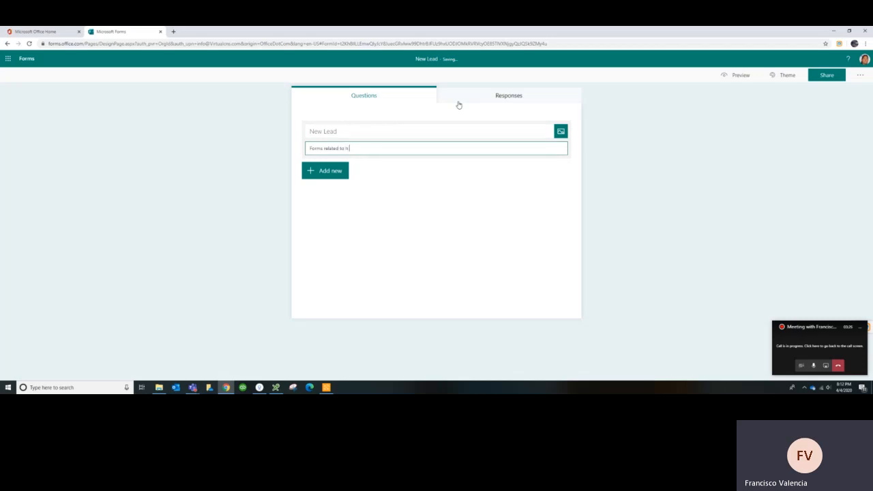
pyautogui.write(' new')
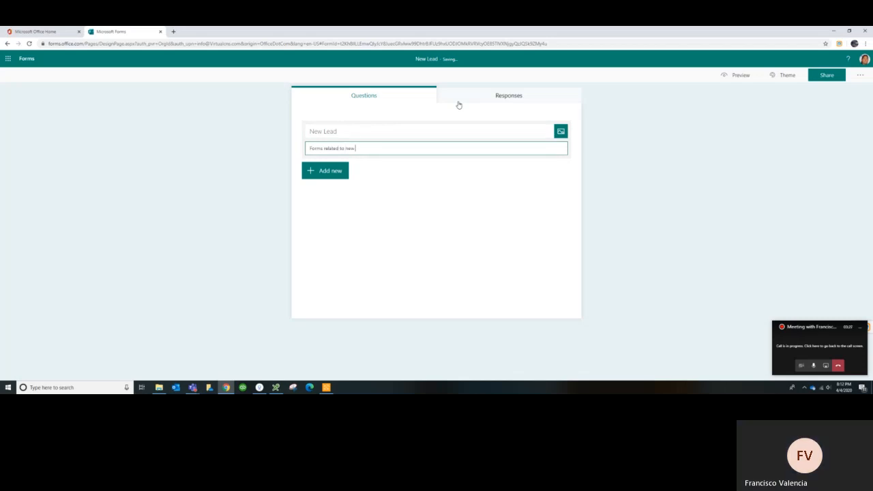
pyautogui.write(' leads or ne')
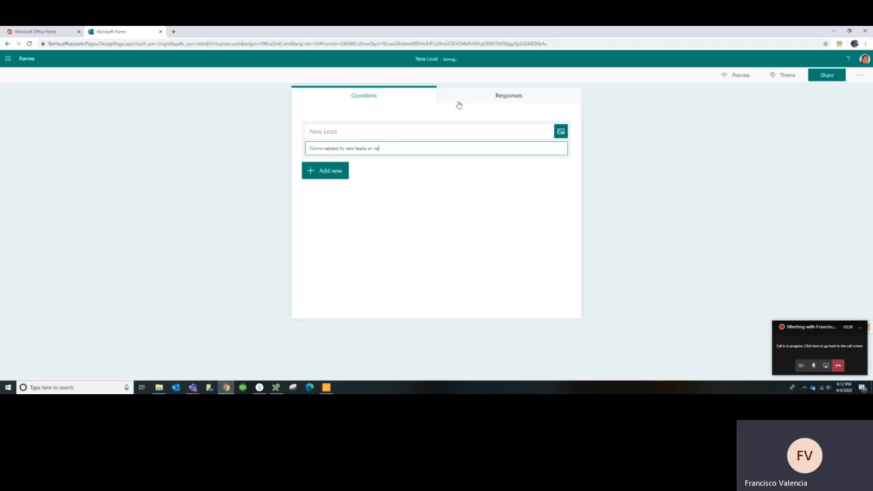
pyautogui.write('w lei')
pyautogui.press('BackSpace')
pyautogui.press('BackSpace')
pyautogui.write('ei')
pyautogui.press('BackSpace')
pyautogui.press('BackSpace')
pyautogui.write('ients')
# Step: Add a choice question that reads "How did you find us"
pyautogui.click(338, 171)
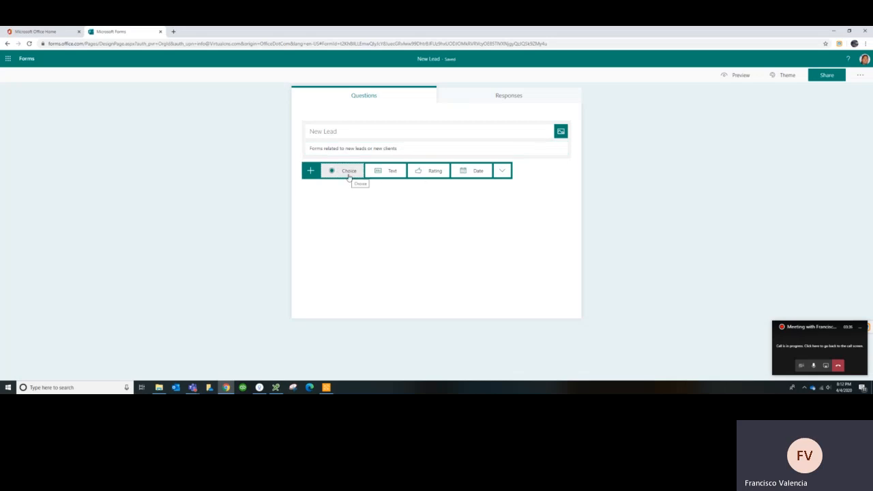
pyautogui.click(347, 173)
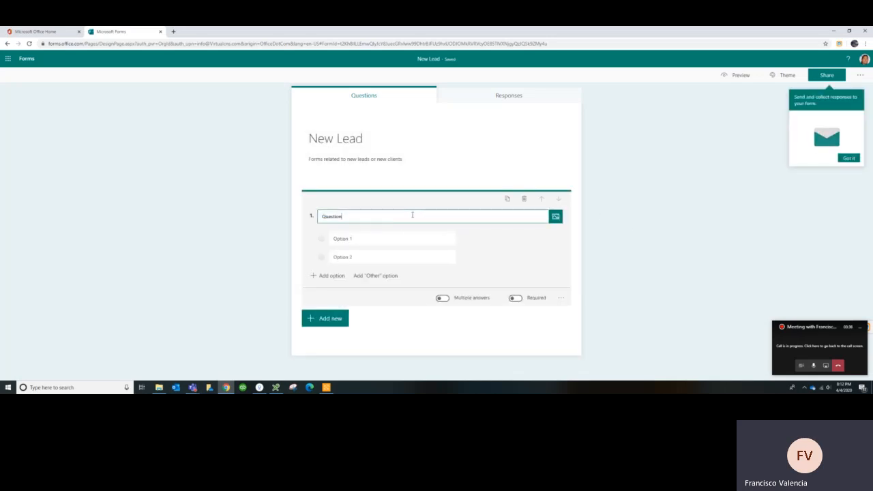
pyautogui.write('Name')
pyautogui.press('BackSpace')
pyautogui.press('BackSpace')
pyautogui.press('BackSpace')
pyautogui.press('BackSpace')
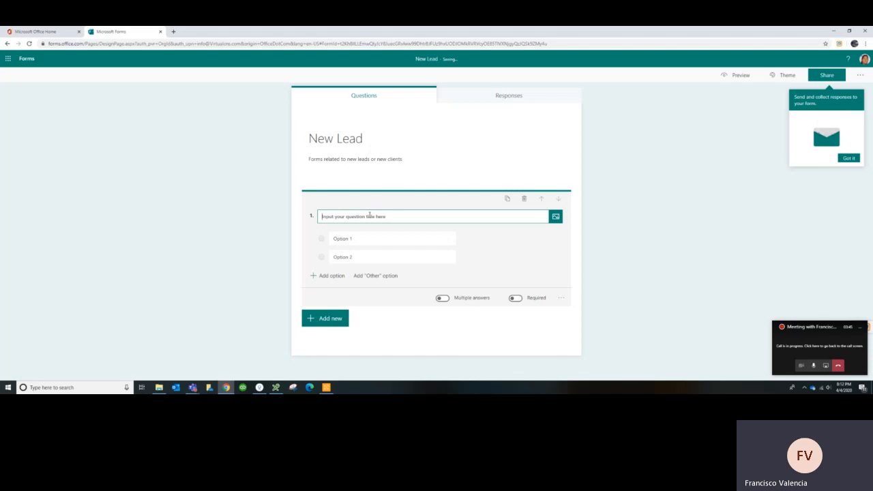
pyautogui.write('How did you find us')
# Step: Set the two answer options of the first question to Google and Yahoo
pyautogui.click(338, 235)
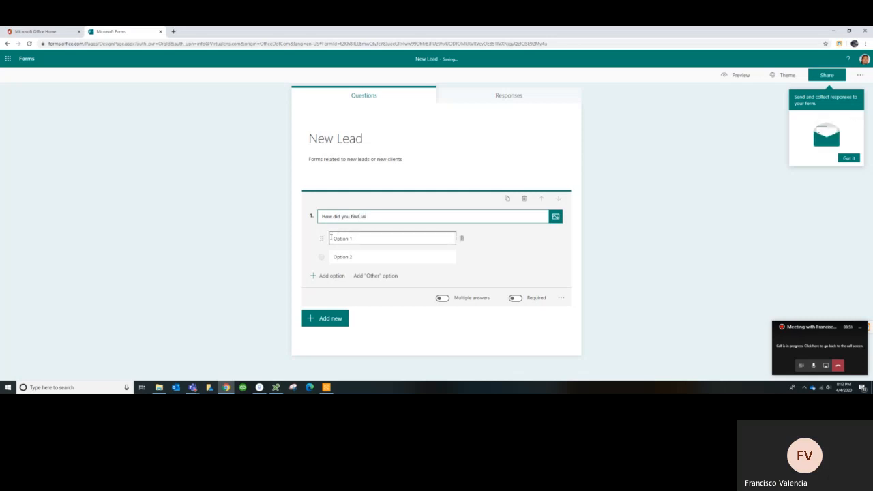
pyautogui.click(339, 236)
pyautogui.write('Ooogle')
pyautogui.click(369, 257)
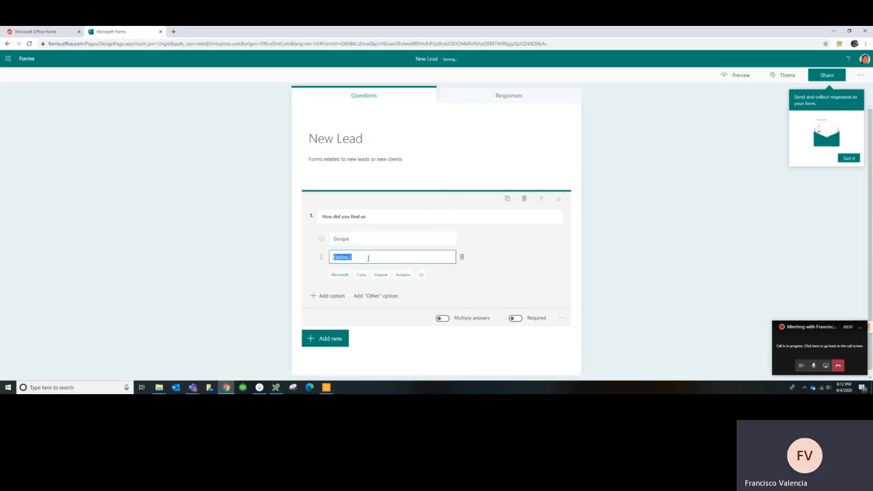
pyautogui.write('Yahoo')
pyautogui.click(665, 270)
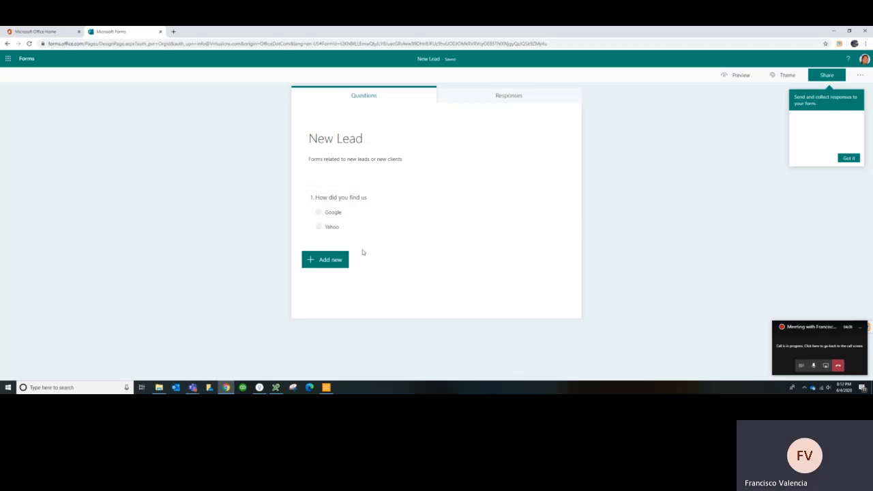
# Step: Add a star rating question reading "How would you rate our company?" and look through its level choices
pyautogui.click(340, 259)
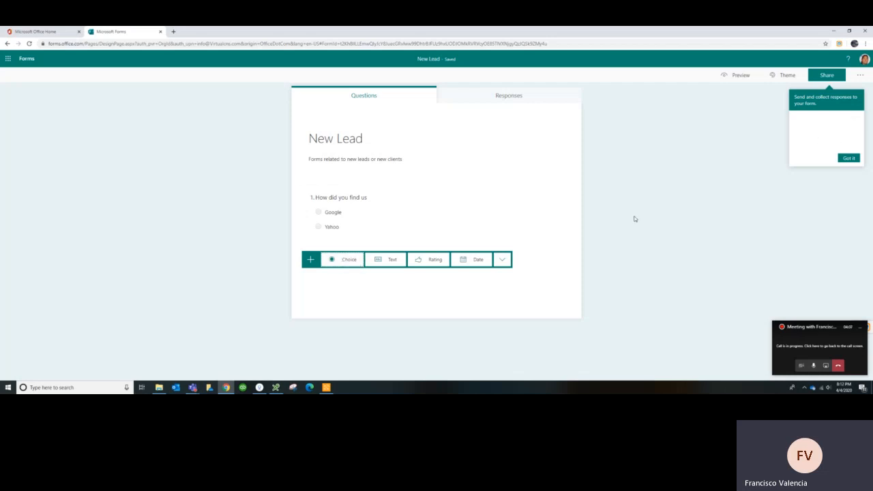
pyautogui.click(311, 263)
pyautogui.click(447, 262)
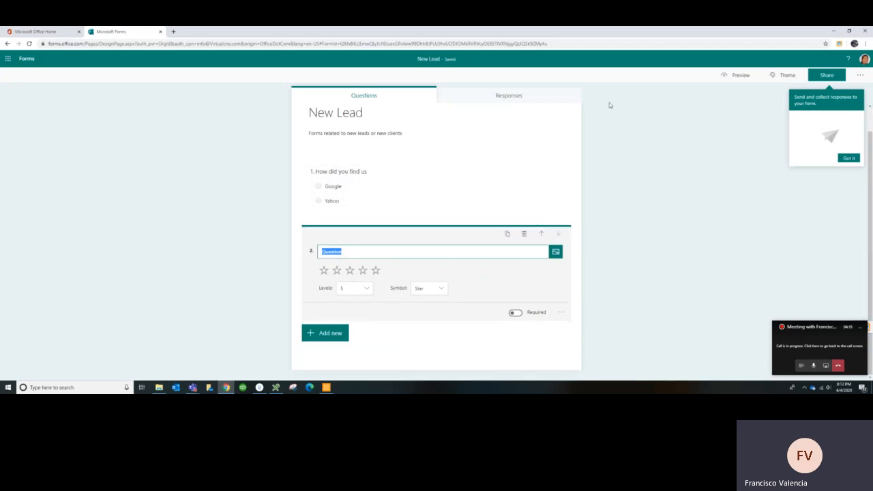
pyautogui.write('How would you rate our company?')
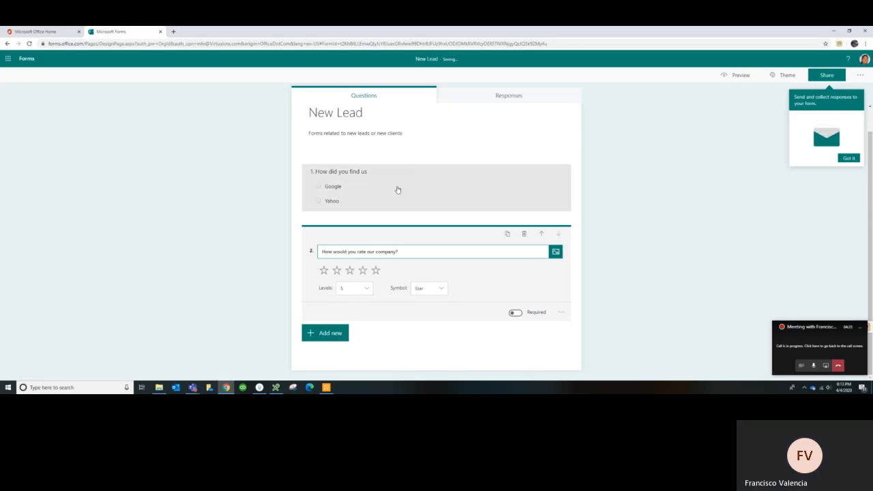
pyautogui.click(354, 290)
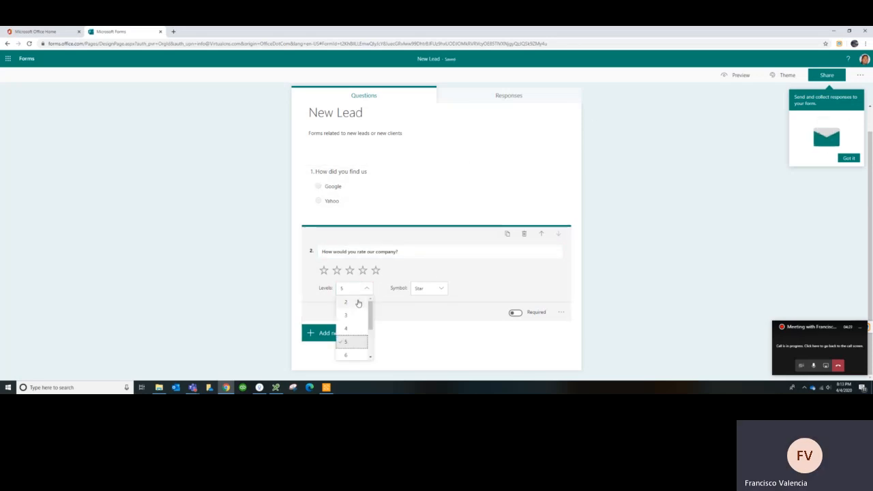
pyautogui.click(651, 282)
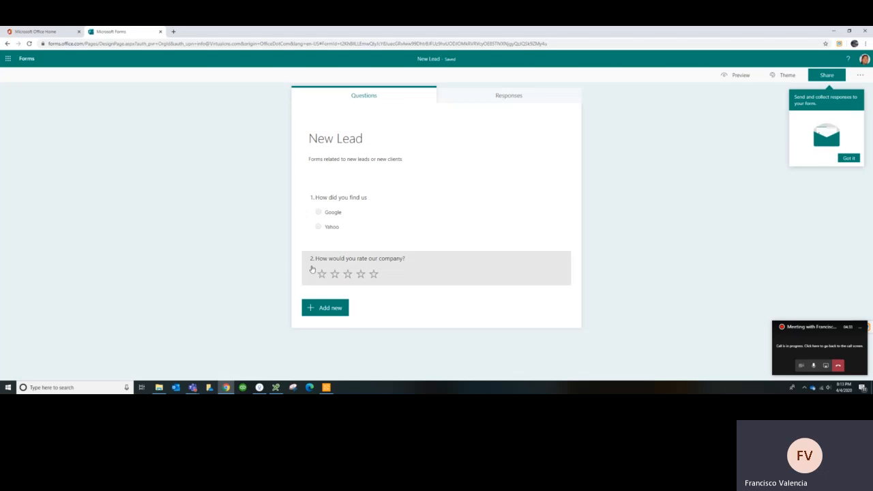
# Step: Add a date question that reads "What is today date"
pyautogui.click(323, 308)
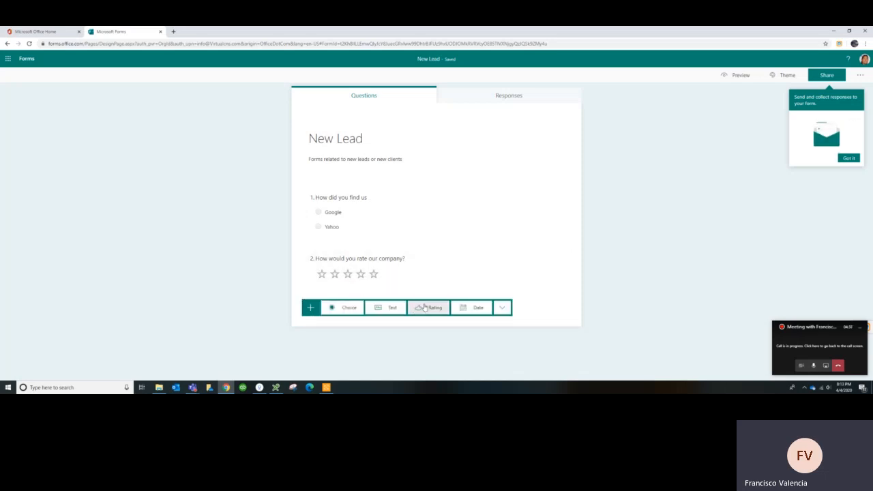
pyautogui.click(470, 308)
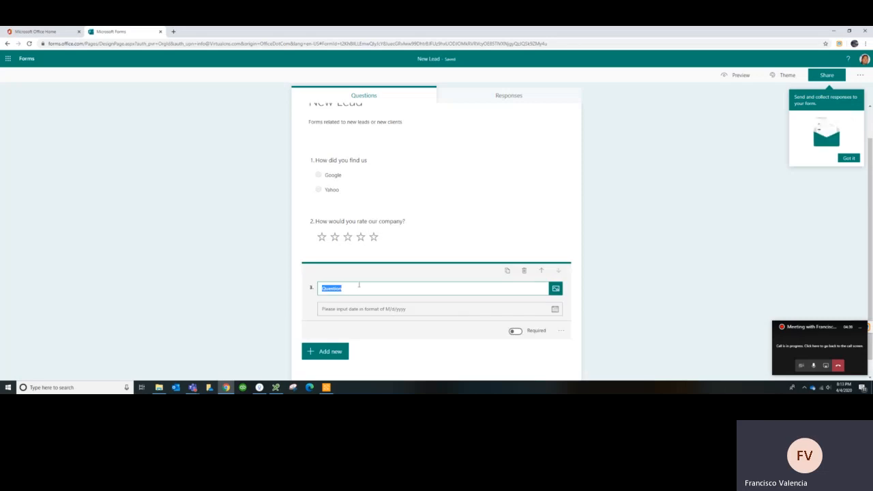
pyautogui.write('What is today date')
pyautogui.click(649, 274)
# Step: Add a text question that reads "What is your name?"
pyautogui.click(343, 359)
pyautogui.click(389, 359)
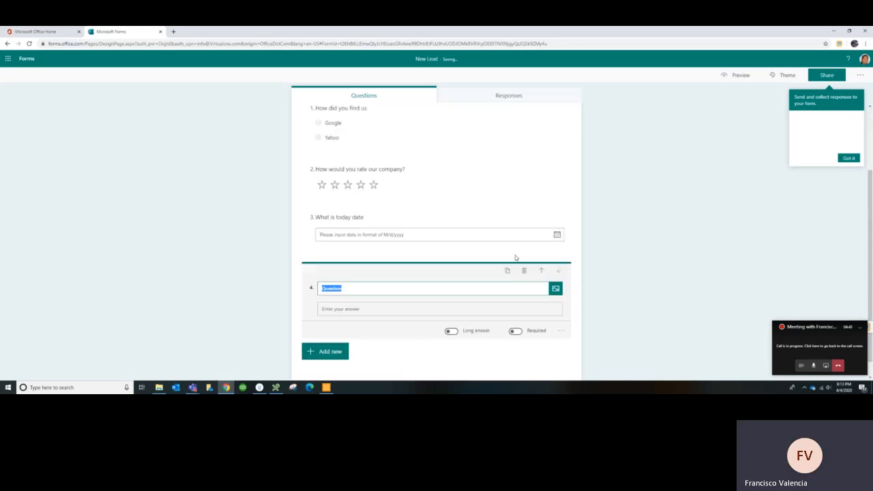
pyautogui.write('Wh')
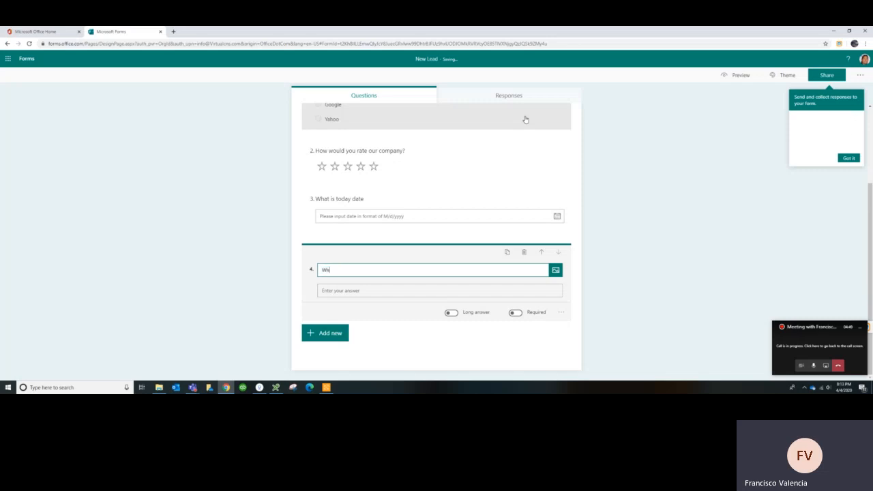
pyautogui.write('at is your name?')
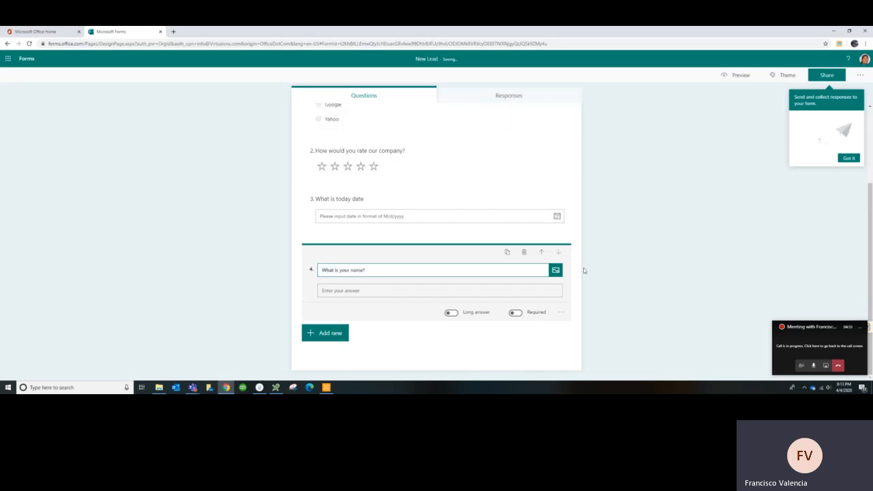
pyautogui.click(640, 267)
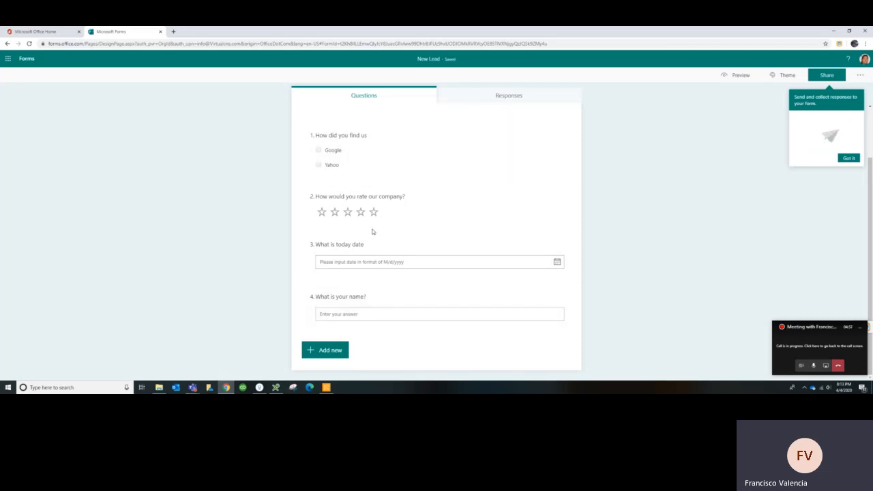
# Step: Add a file upload question to the form, allowing its OneDrive folder to be created and keeping the default question title
pyautogui.click(330, 350)
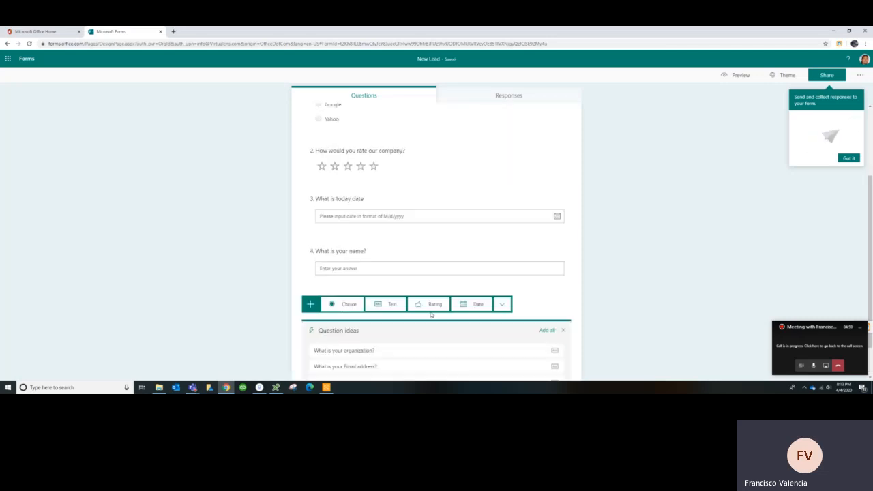
pyautogui.click(498, 262)
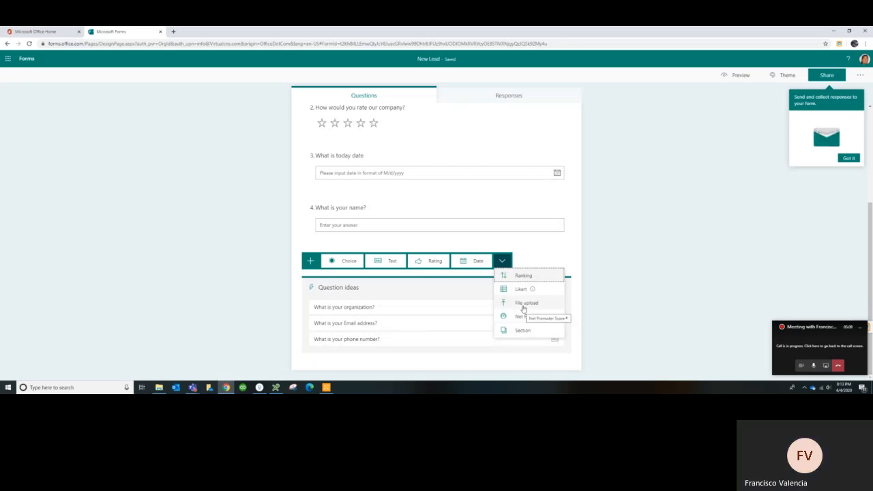
pyautogui.click(523, 303)
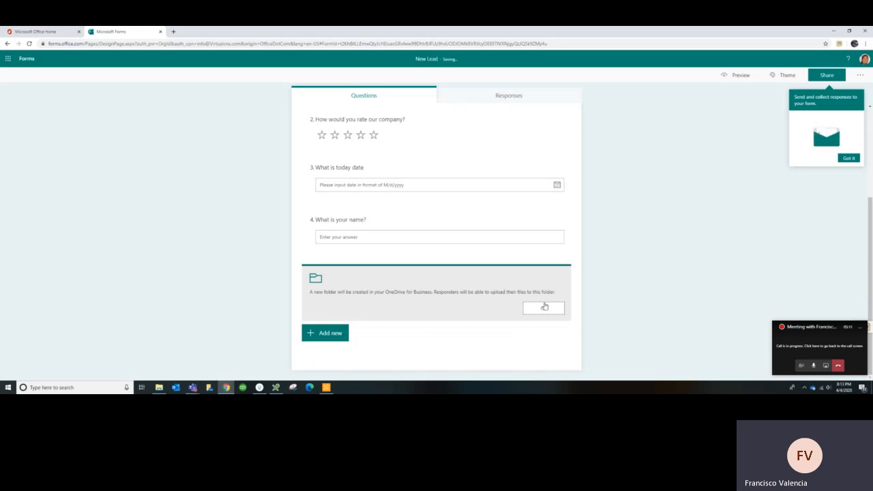
pyautogui.click(544, 308)
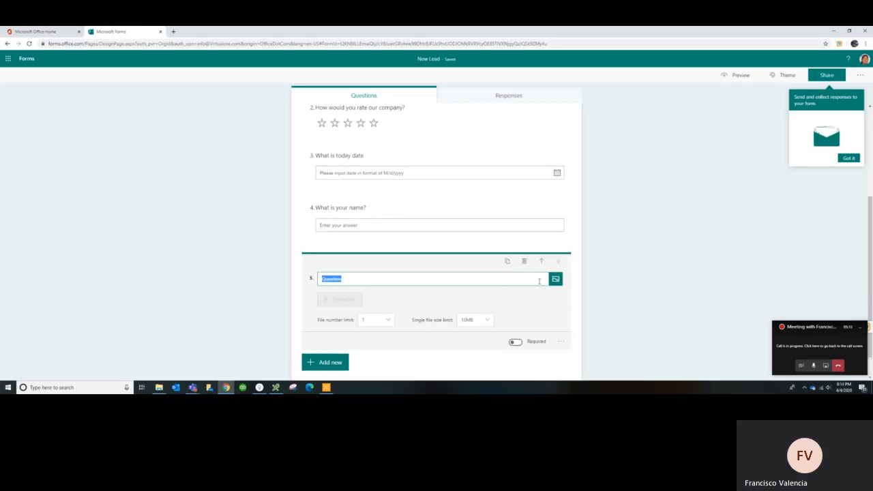
pyautogui.click(623, 302)
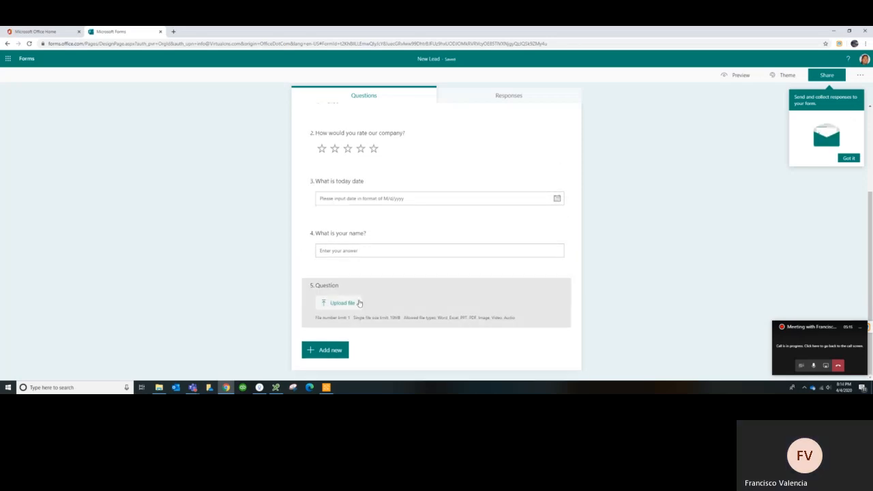
pyautogui.scroll(3, 722, 258)
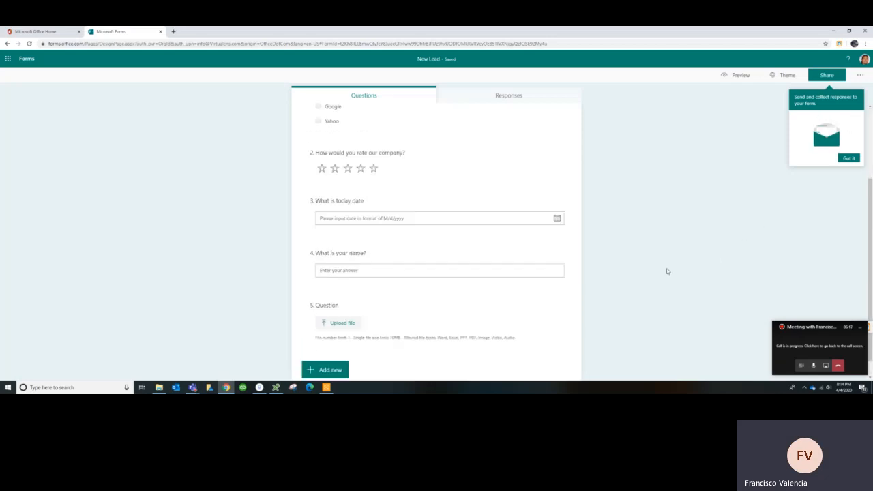
pyautogui.scroll(-3, 669, 270)
pyautogui.scroll(3, 207, 193)
pyautogui.scroll(-2, 210, 192)
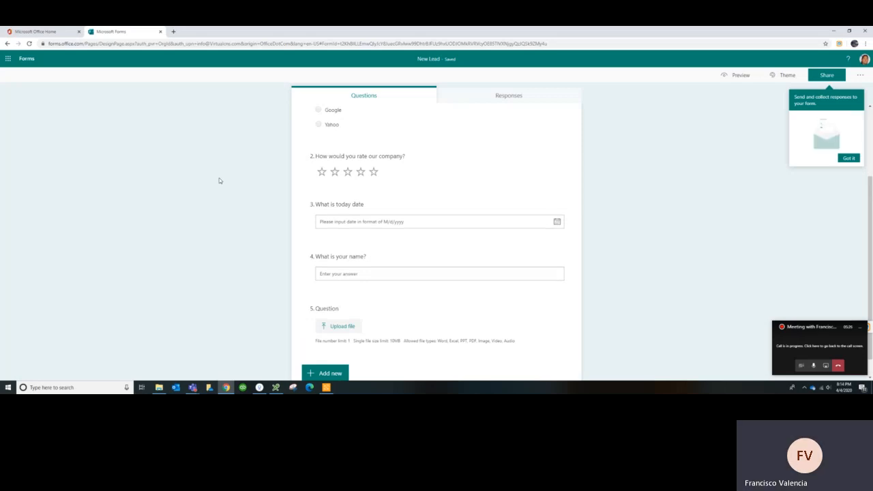
pyautogui.scroll(-1, 657, 175)
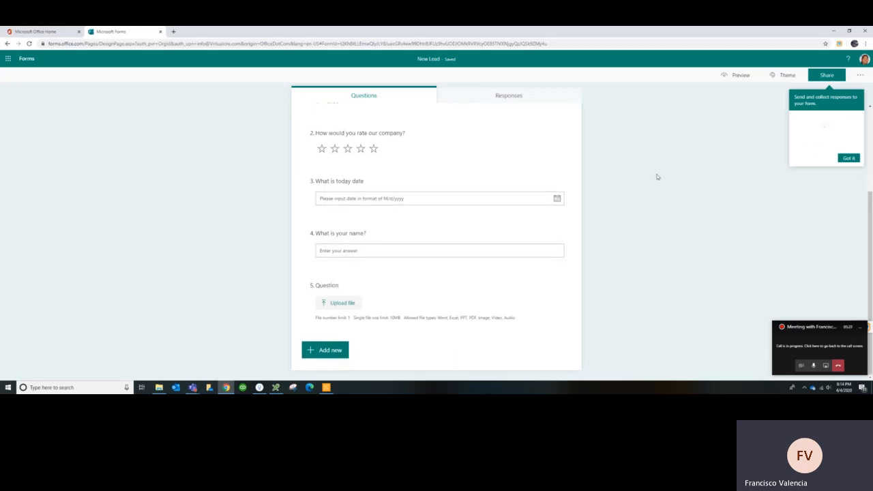
# Step: Preview the New Lead form in computer view and look through all of its questions
pyautogui.click(737, 75)
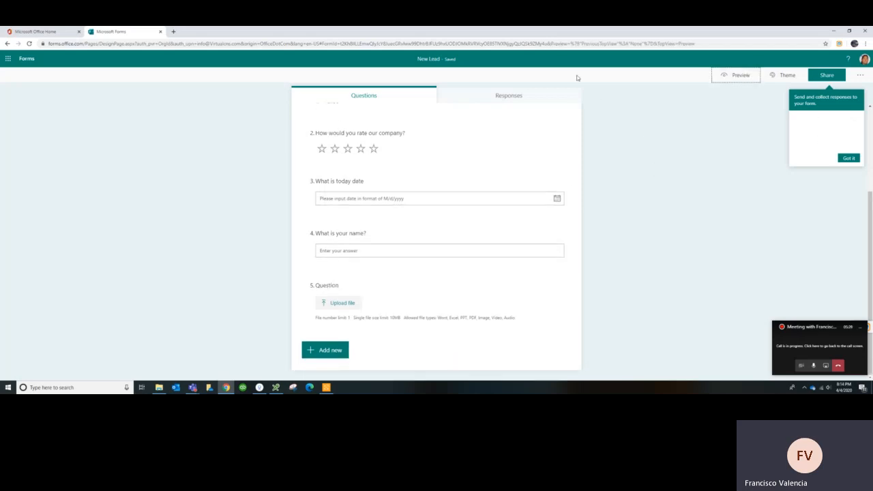
pyautogui.click(308, 60)
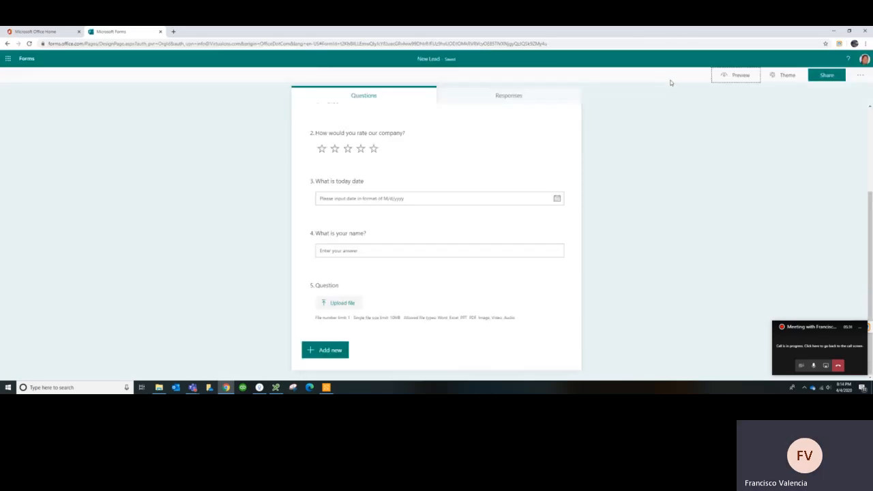
pyautogui.click(741, 77)
pyautogui.scroll(-2, 651, 249)
pyautogui.scroll(2, 651, 248)
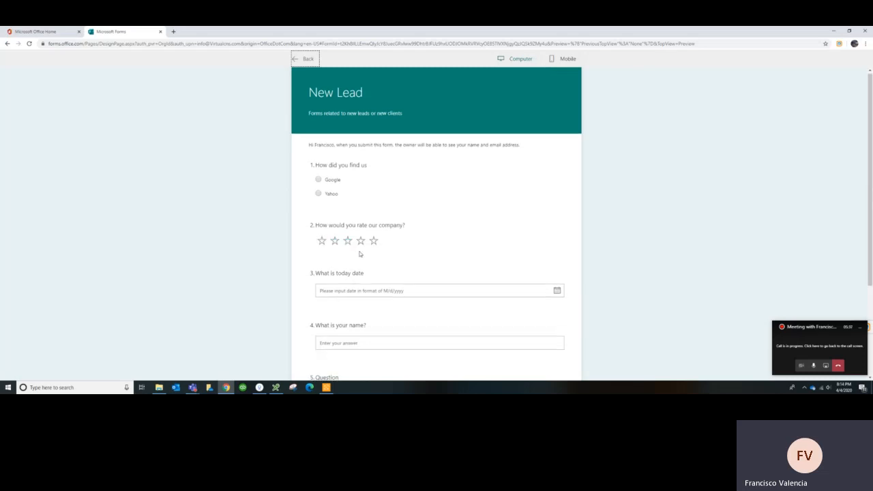
pyautogui.scroll(-2, 413, 243)
pyautogui.click(515, 60)
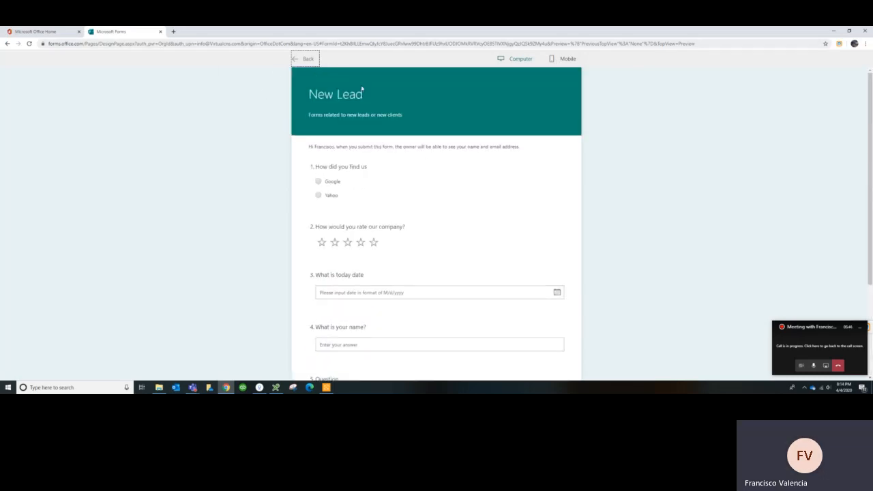
pyautogui.scroll(-3, 472, 206)
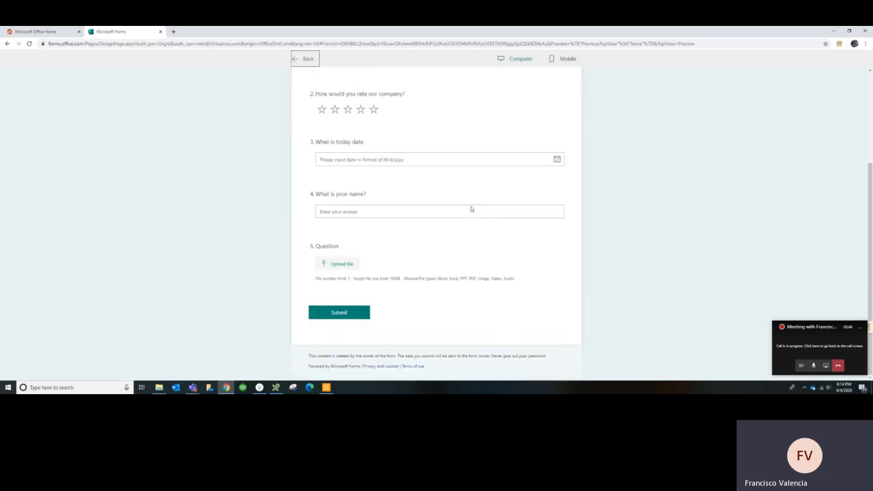
pyautogui.scroll(3, 471, 207)
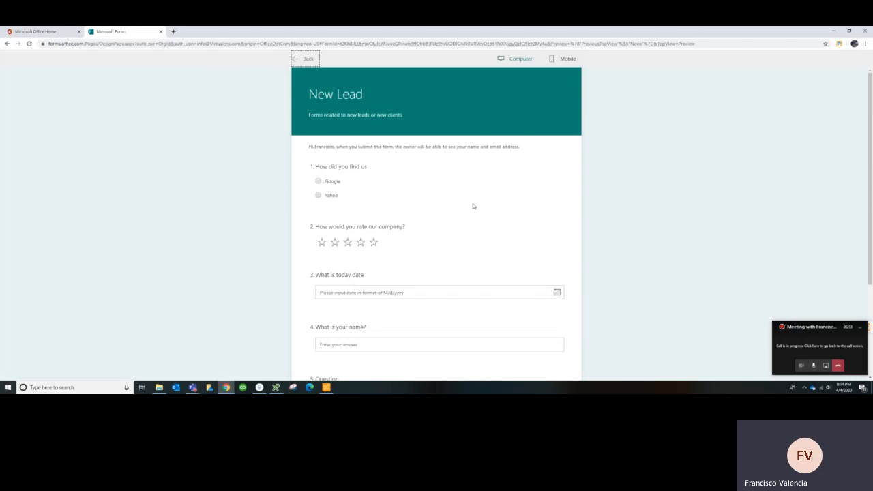
pyautogui.scroll(-2, 346, 225)
pyautogui.scroll(2, 436, 150)
# Step: Look through the form's questions in the mobile preview
pyautogui.click(563, 59)
pyautogui.scroll(-4, 497, 120)
pyautogui.scroll(4, 498, 109)
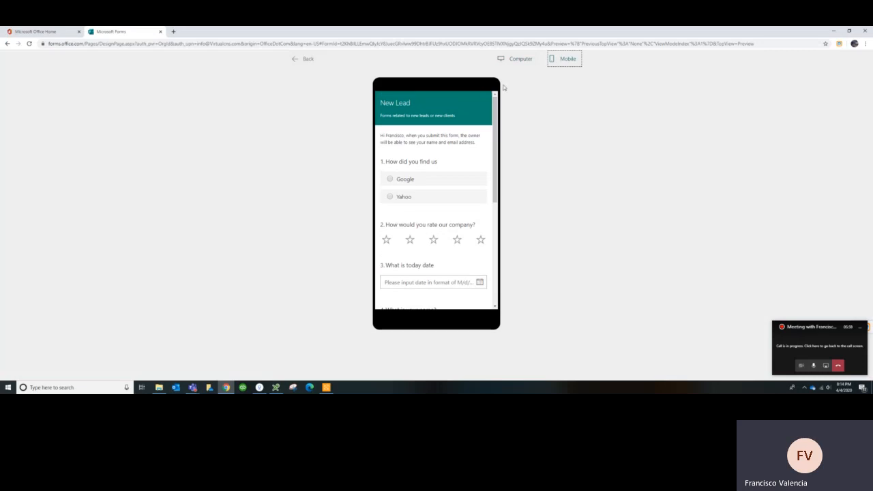
pyautogui.scroll(-4, 495, 109)
# Step: In the computer preview, rate the company five stars and set the date answer to 4/10/2020
pyautogui.click(519, 59)
pyautogui.click(373, 109)
pyautogui.click(365, 160)
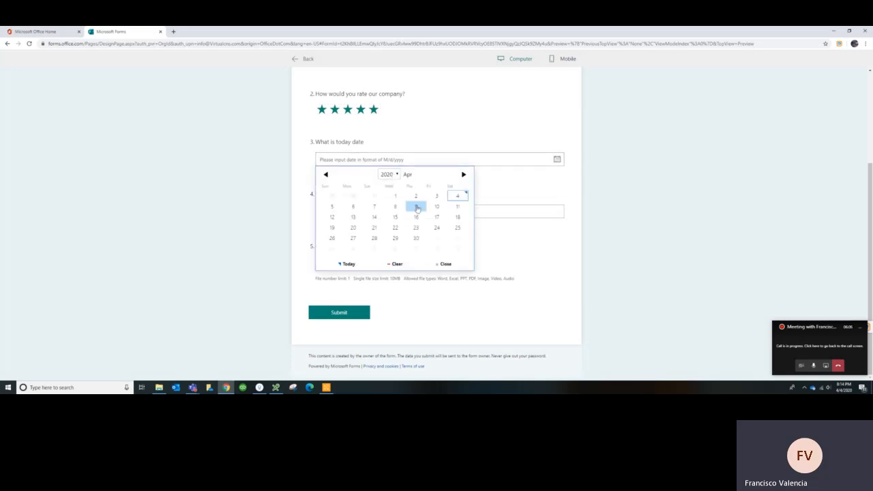
pyautogui.click(436, 206)
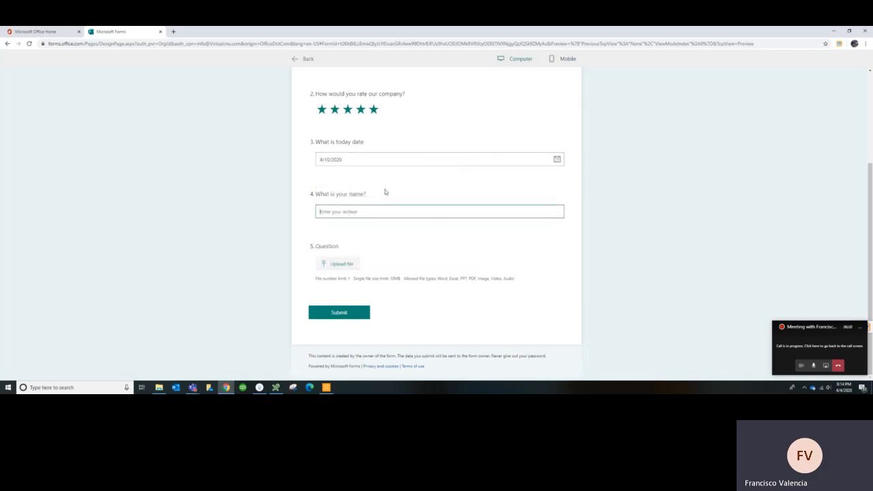
# Step: Answer the name question with the respondent's first name and upload AHC_Company_Info.pdf from the PICS folder in Downloads
pyautogui.write('Frank')
pyautogui.click(339, 264)
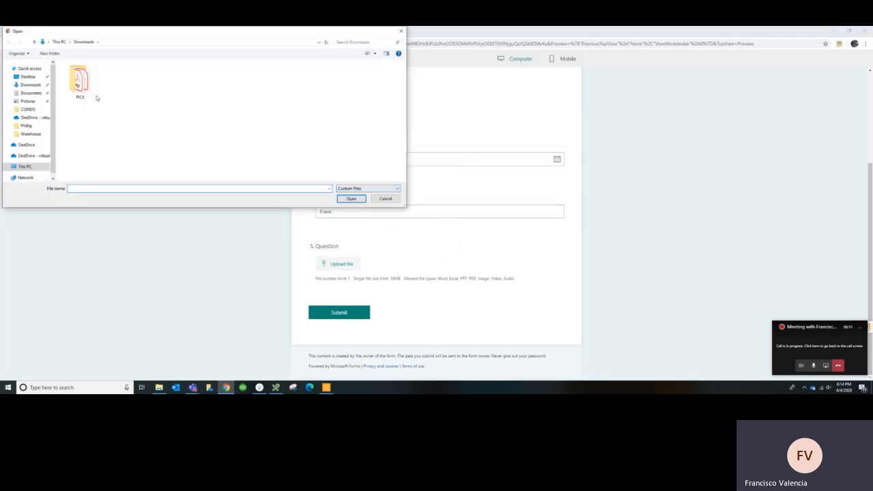
pyautogui.doubleClick(79, 80)
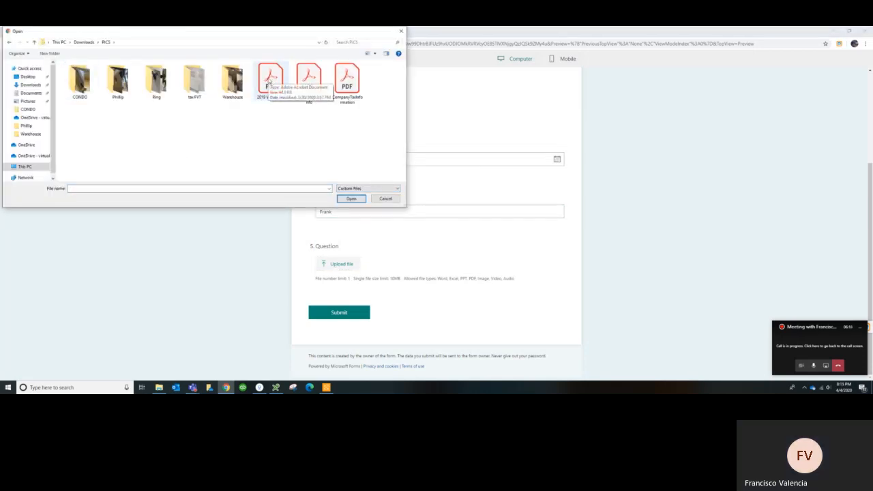
pyautogui.doubleClick(313, 78)
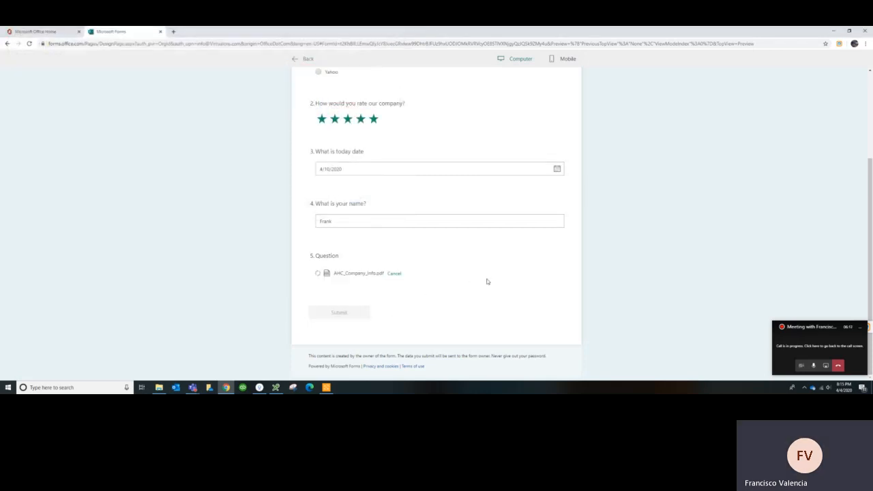
# Step: Submit the completed test response and return from the preview to the form editor
pyautogui.scroll(2, 612, 259)
pyautogui.scroll(-2, 613, 260)
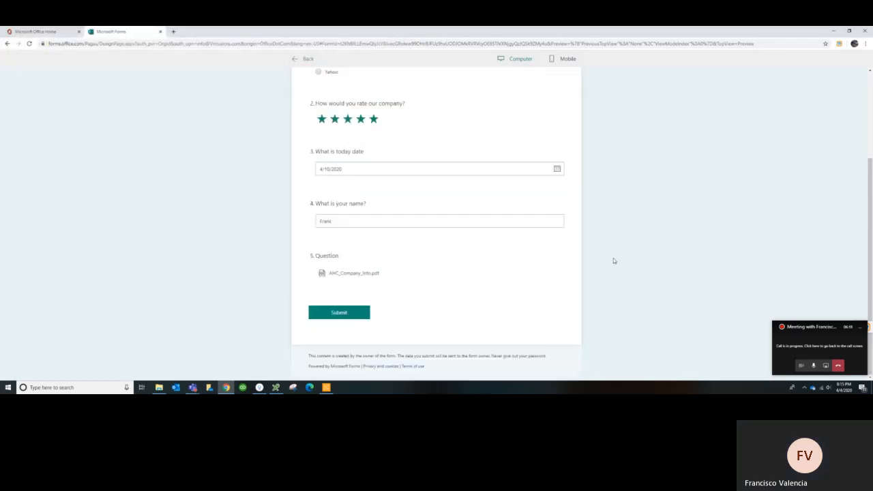
pyautogui.click(334, 313)
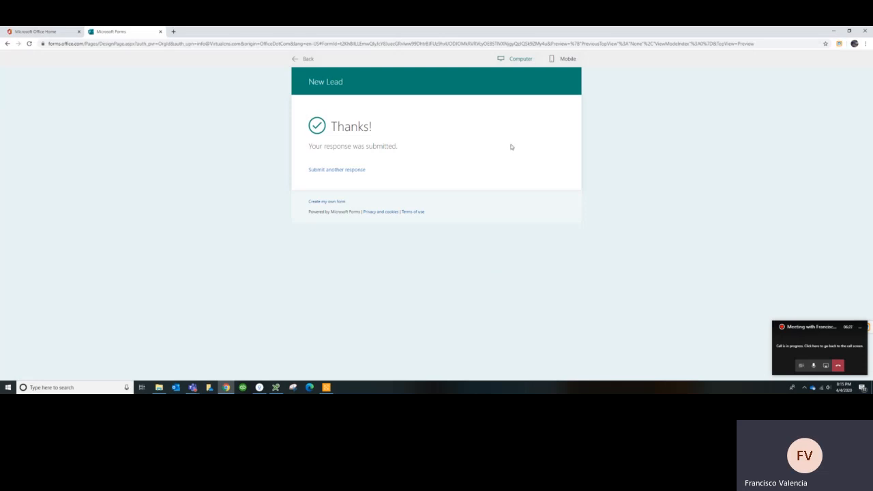
pyautogui.click(305, 58)
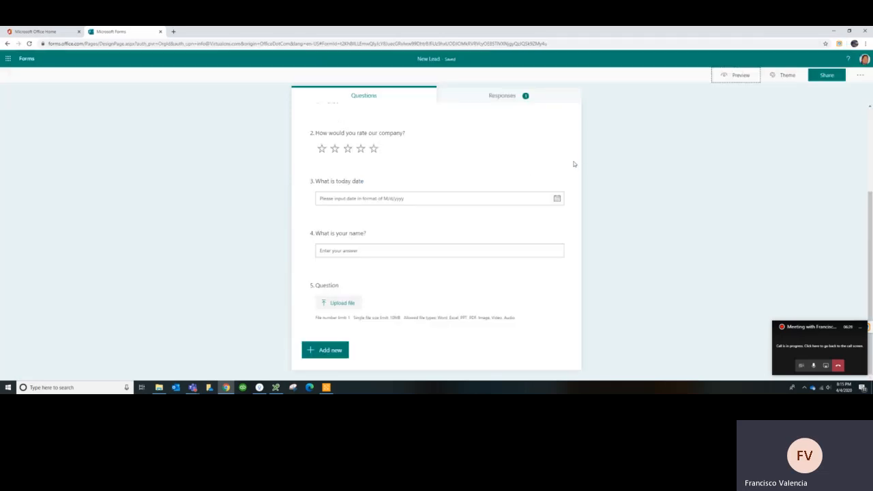
# Step: Review the form's response summary for each question
pyautogui.click(502, 96)
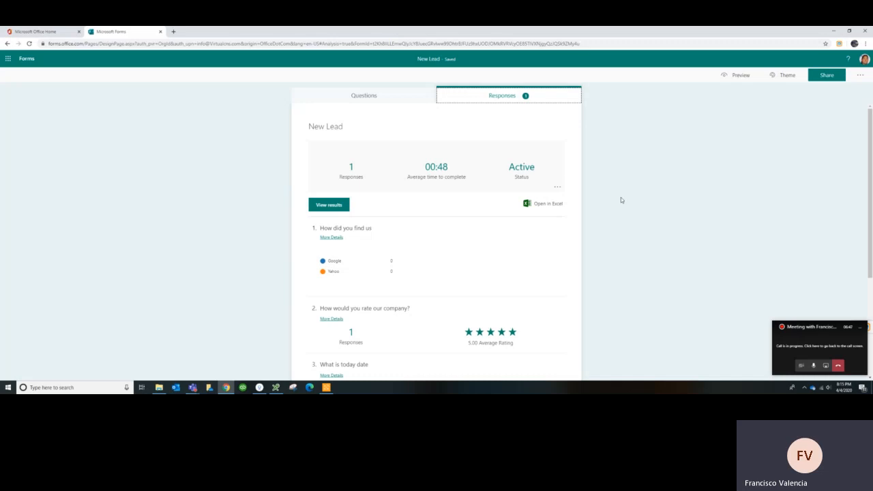
pyautogui.scroll(-3, 606, 211)
pyautogui.scroll(3, 586, 221)
pyautogui.scroll(-2, 477, 191)
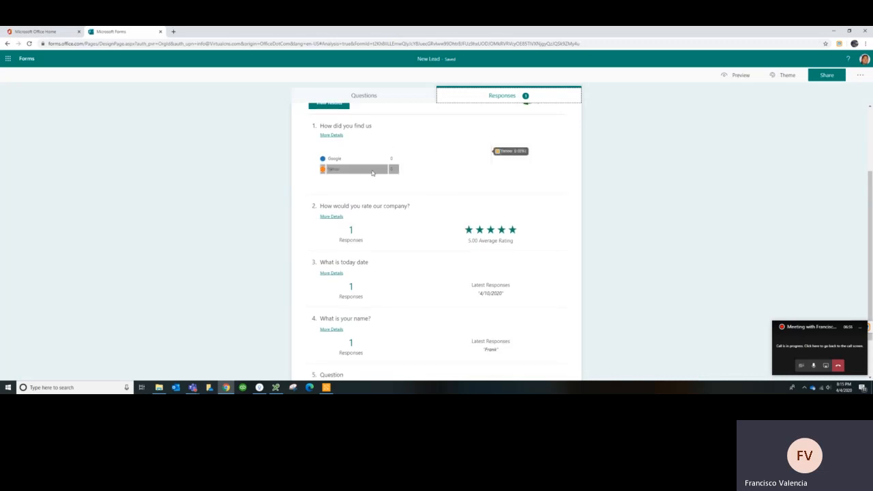
pyautogui.scroll(-1, 390, 228)
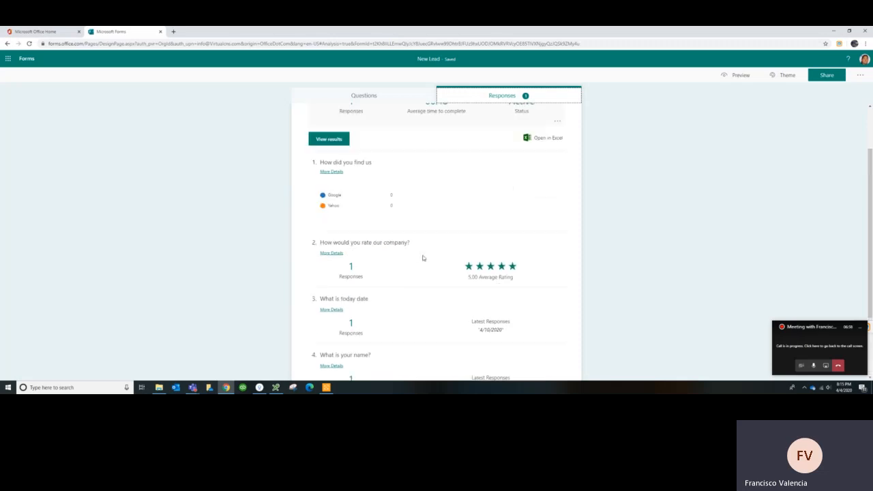
# Step: Export the responses to Excel, view the New Lead.xlsx workbook, and close it
pyautogui.scroll(3, 421, 256)
pyautogui.click(544, 204)
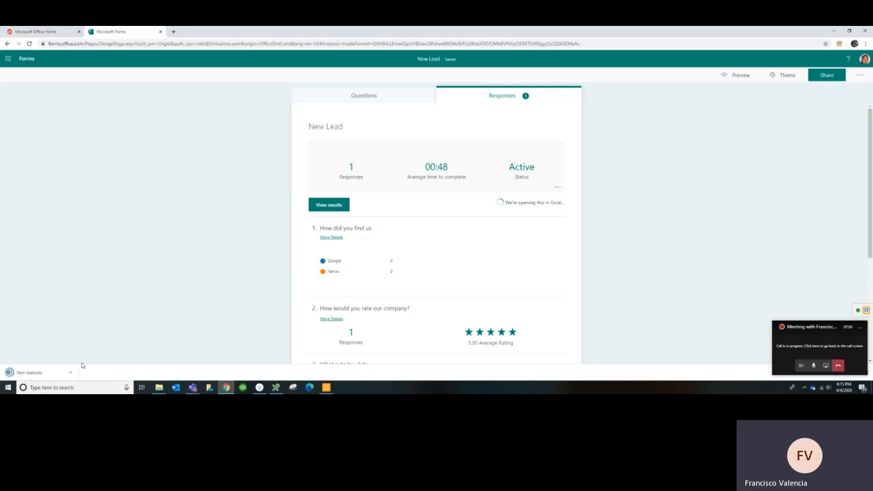
pyautogui.click(31, 373)
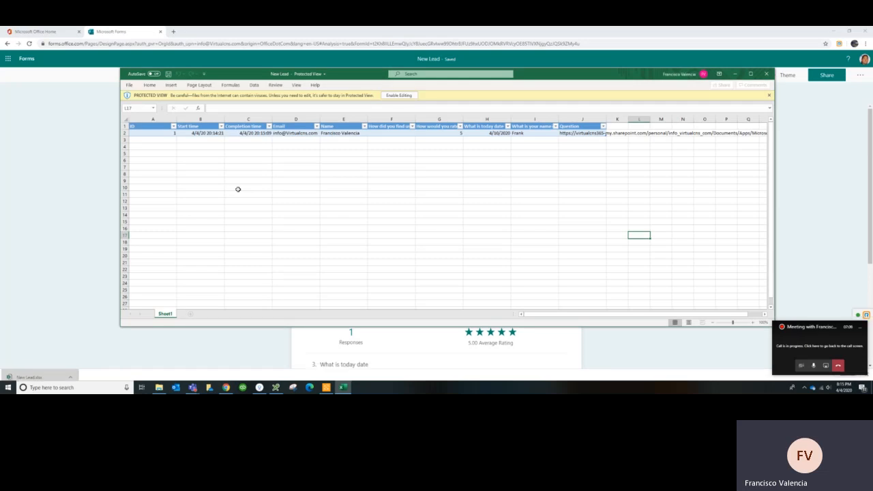
pyautogui.moveTo(530, 73); pyautogui.dragTo(518, 61)
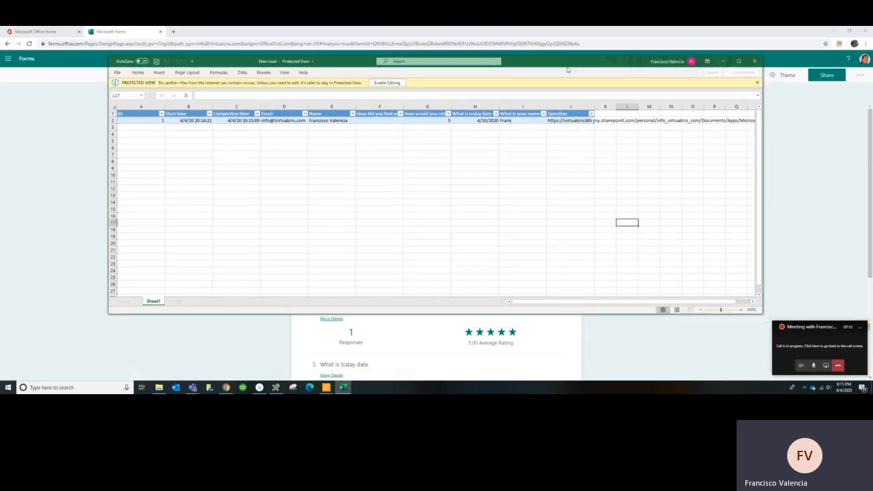
pyautogui.click(754, 61)
# Step: Try other illustrated themes such as the cloudy sky, and apply the green park theme with trees and city buildings
pyautogui.click(783, 76)
pyautogui.click(814, 156)
pyautogui.click(758, 163)
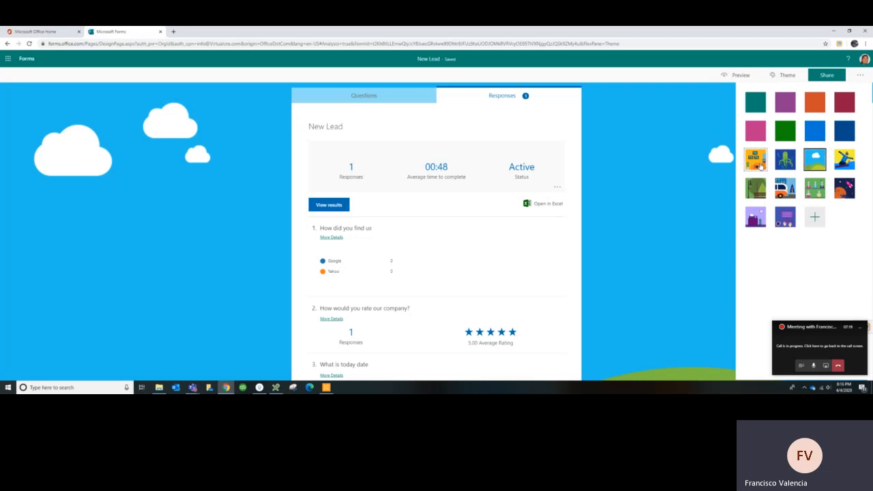
pyautogui.click(755, 189)
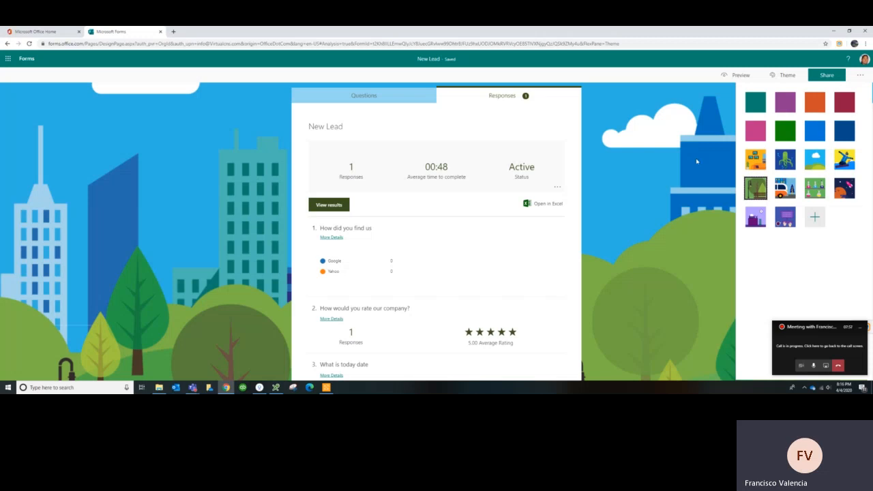
pyautogui.scroll(-4, 596, 214)
pyautogui.scroll(4, 595, 214)
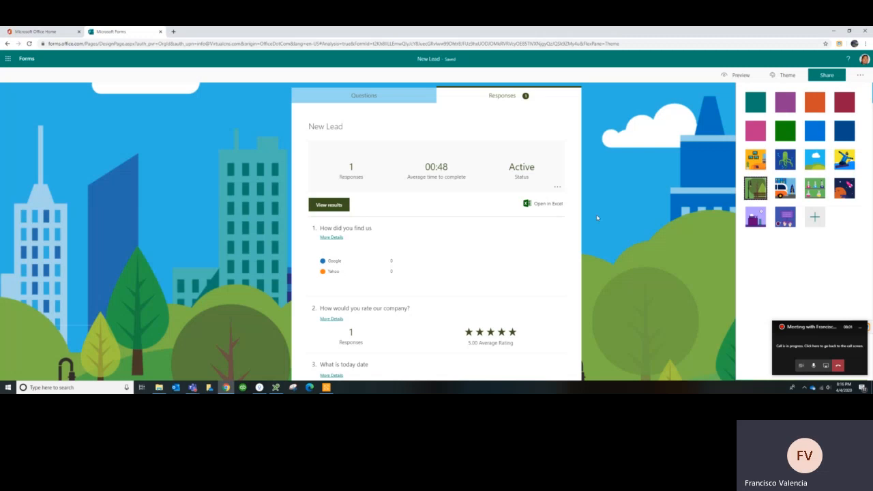